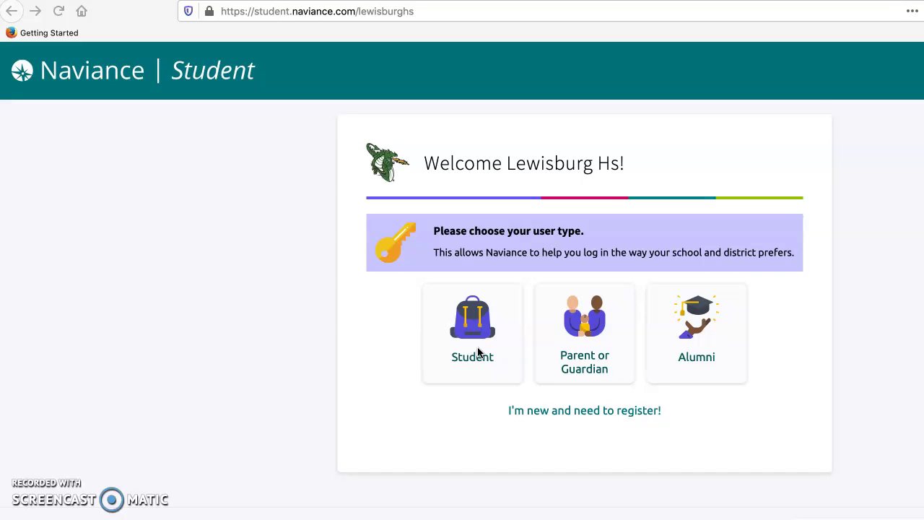
- Log in to Naviance as a student, replacing the prefilled password with the account password
click(477, 352)
click(476, 328)
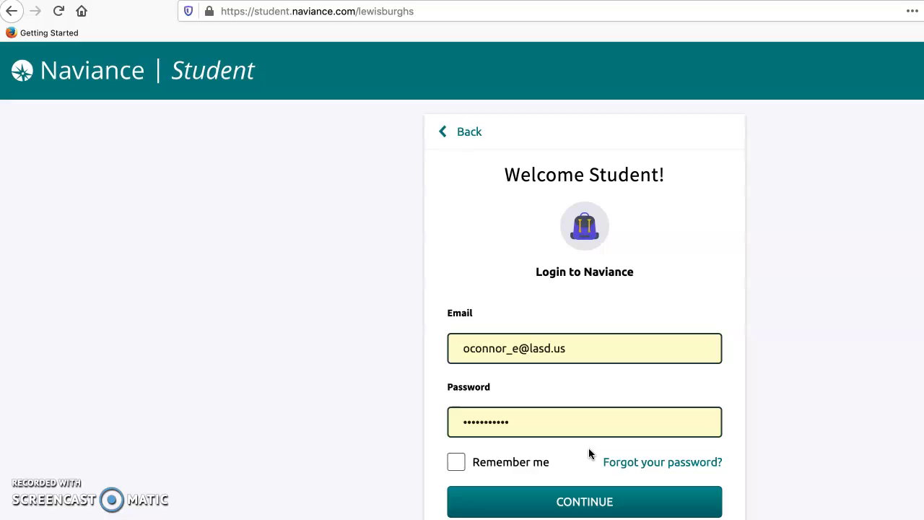
click(534, 424)
key(BackSpace)
key(BackSpace)
key(BackSpace)
key(BackSpace)
key(BackSpace)
key(BackSpace)
key(BackSpace)
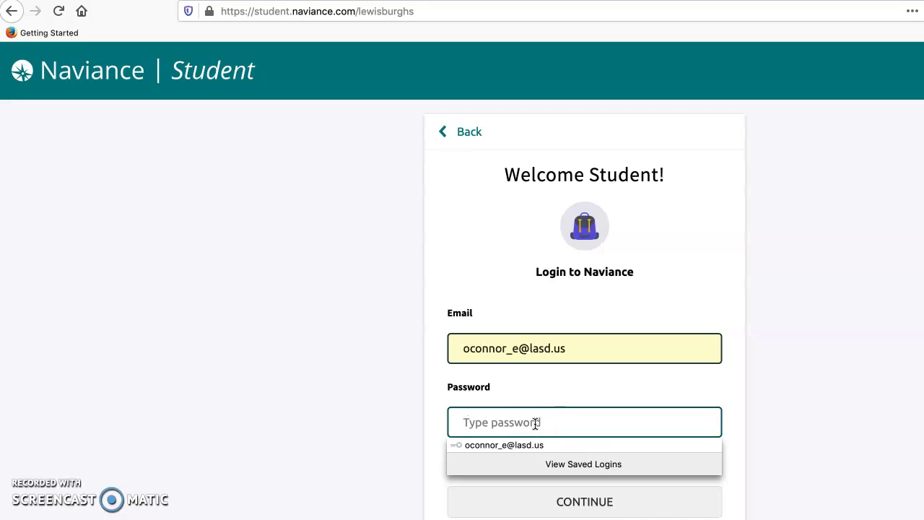
text(*************)
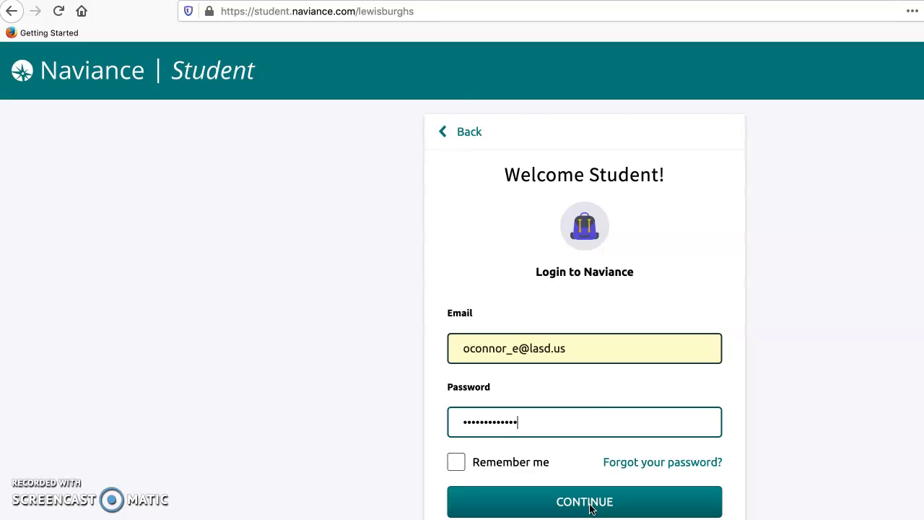
click(269, 137)
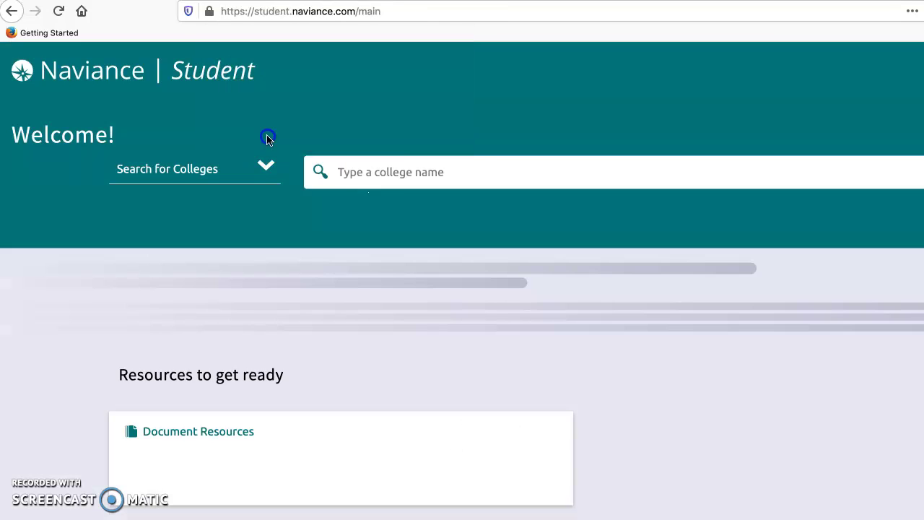
- Open the careers and clusters I'm thinking about from My Favorites and view the available type filters
click(422, 173)
mouse_move(127, 24)
mouse_down()
mouse_move(84, 16)
mouse_move(137, 9)
mouse_move(124, 10)
mouse_up()
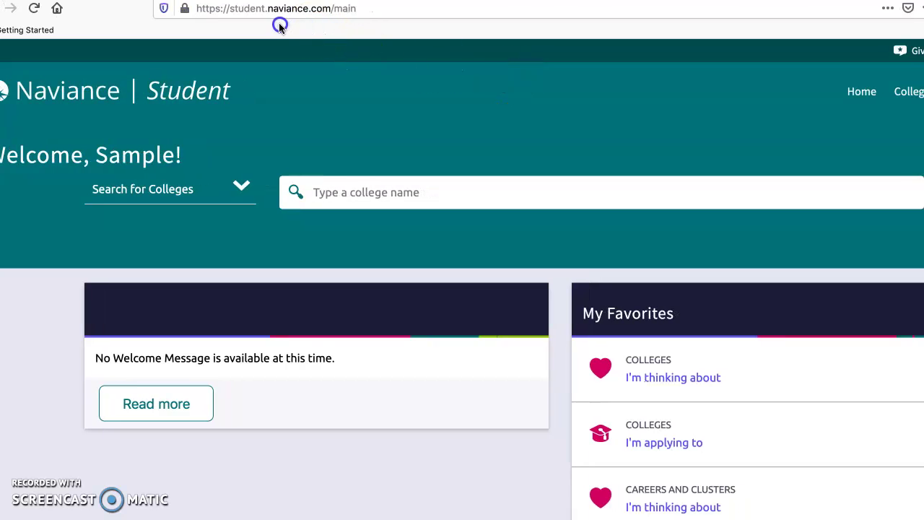
click(604, 443)
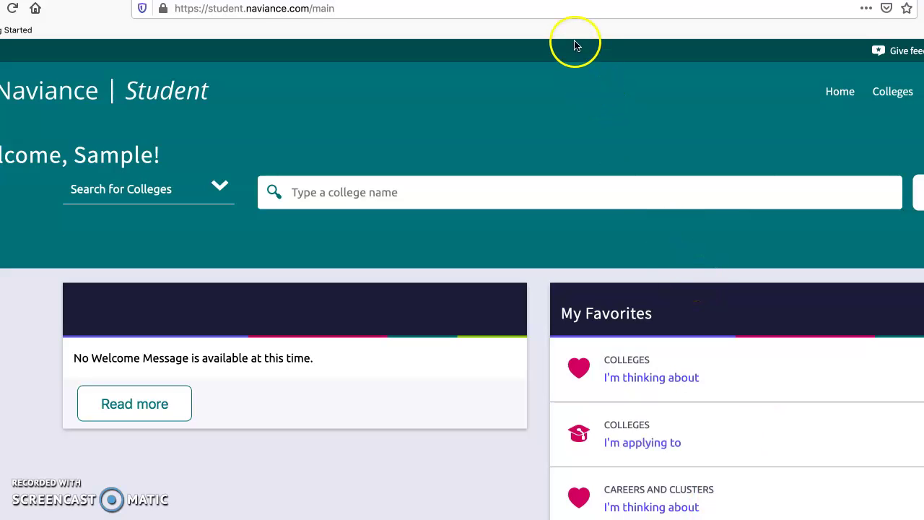
click(698, 499)
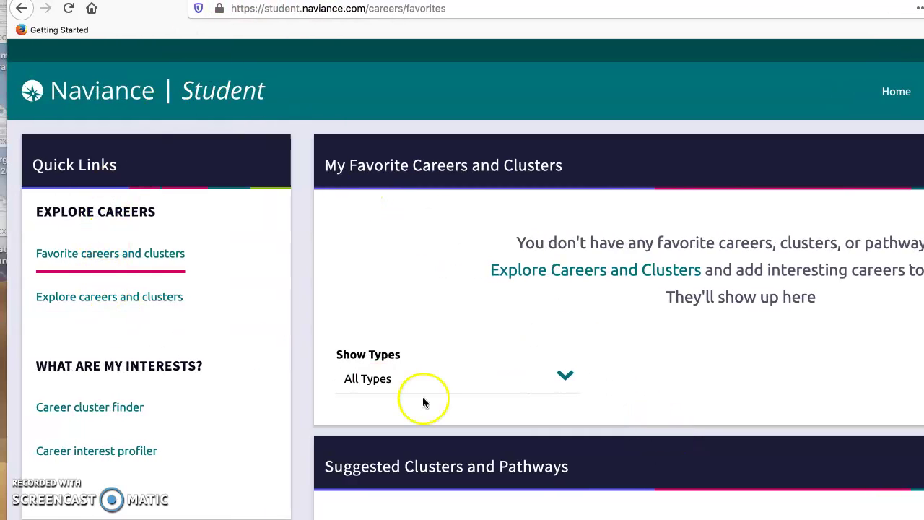
click(564, 377)
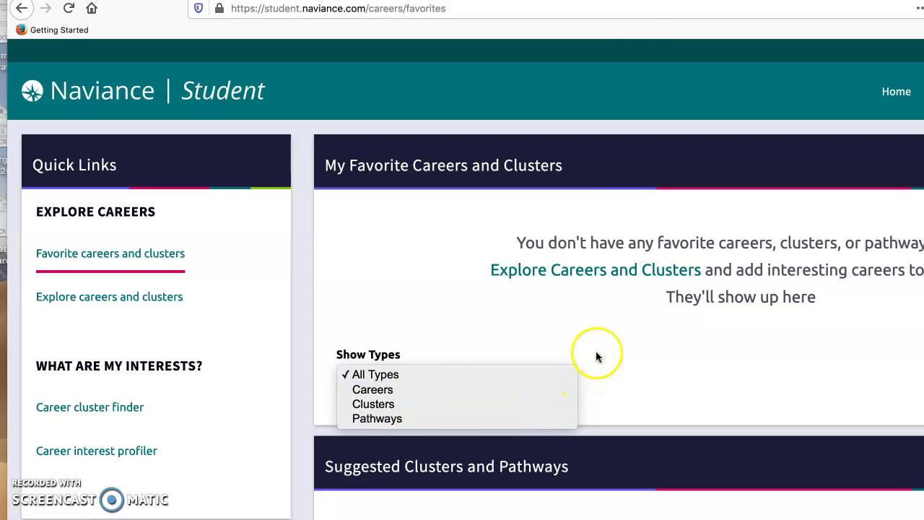
click(614, 330)
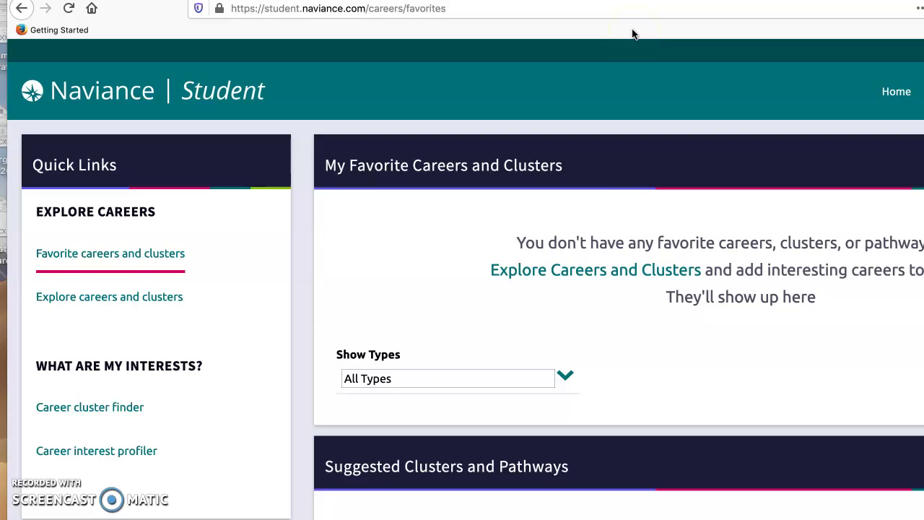
- Open the Do What You Are assessment from the About Me assessments
drag(632, 34, 361, 12)
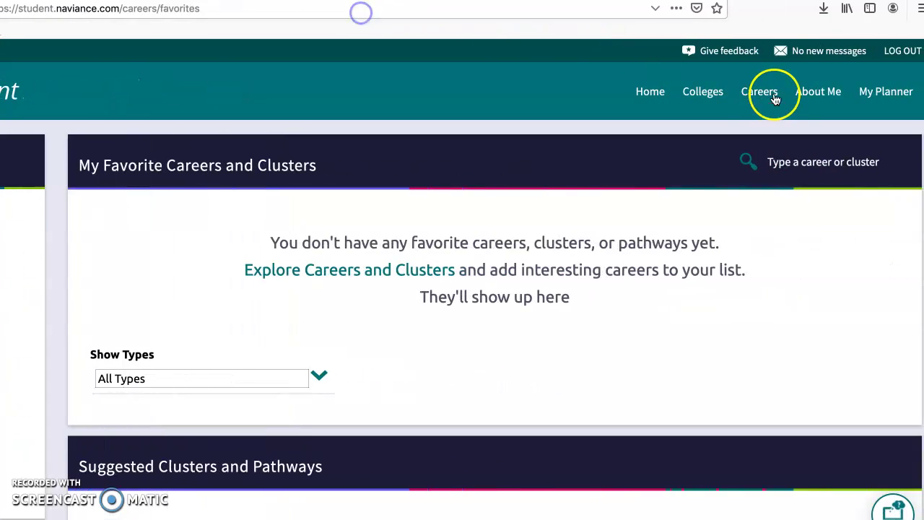
click(811, 92)
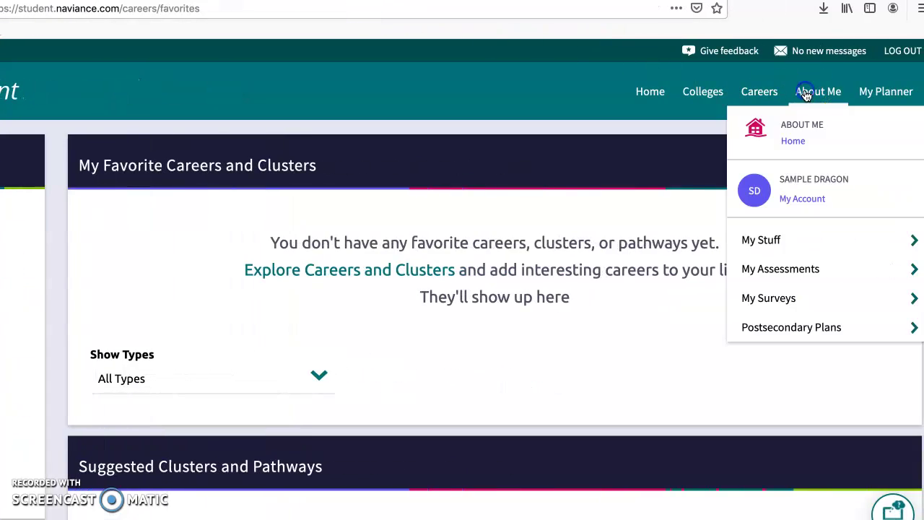
click(794, 278)
click(783, 174)
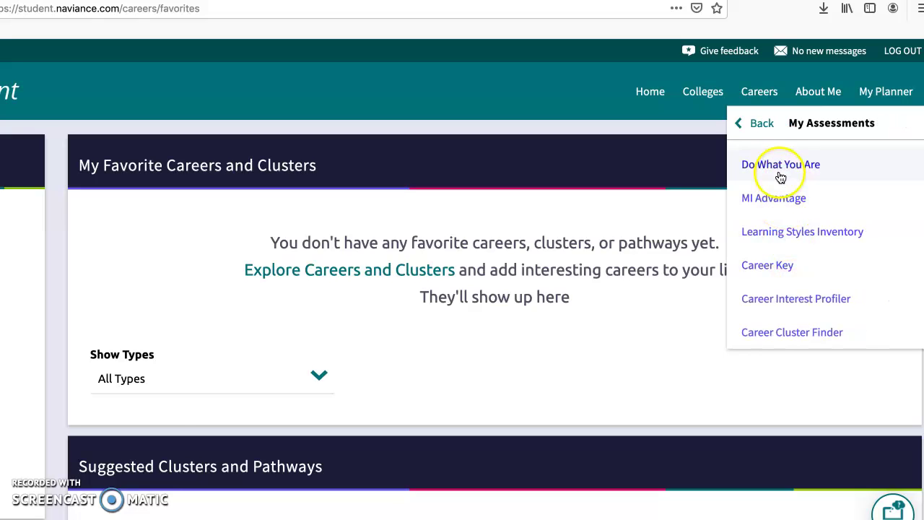
click(781, 173)
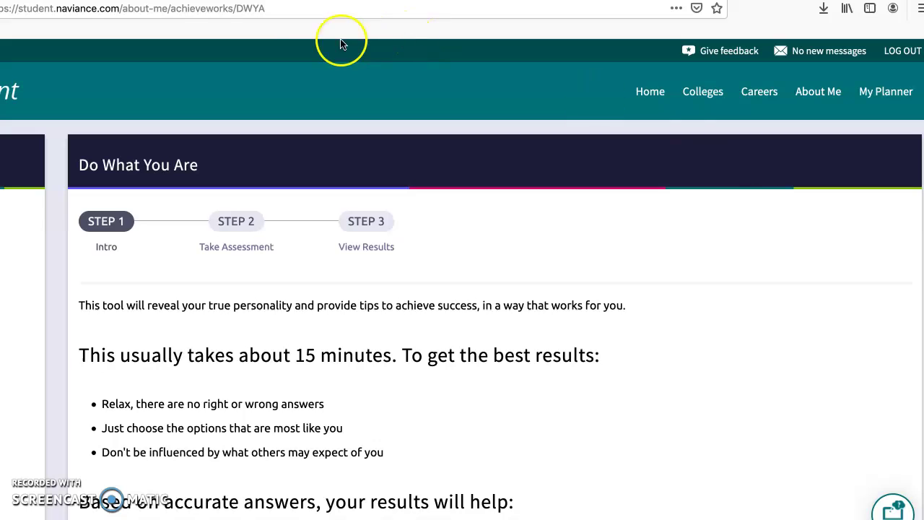
- Open the Resume builder from My Stuff in the About Me area
click(277, 14)
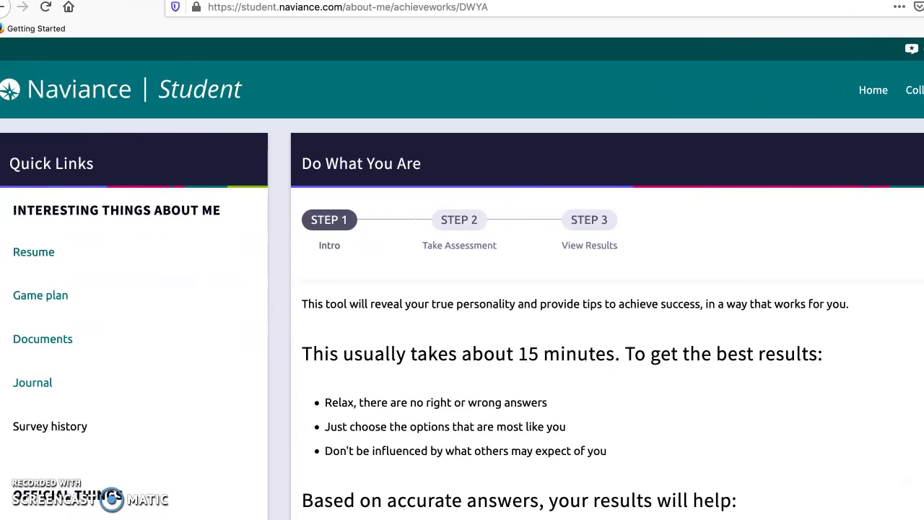
click(825, 90)
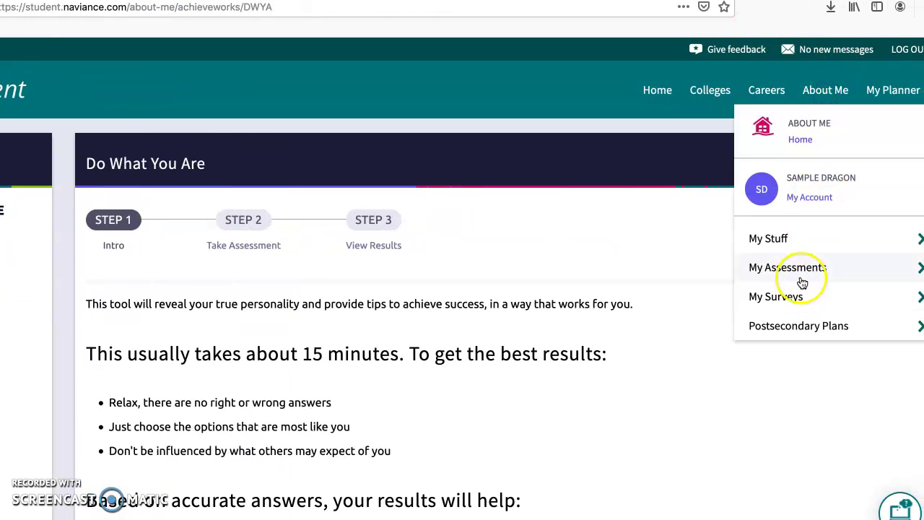
click(775, 239)
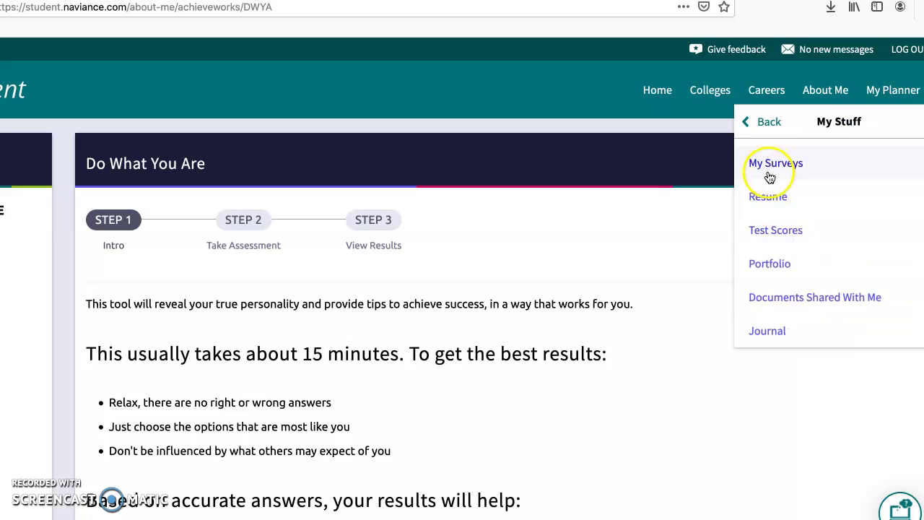
click(771, 199)
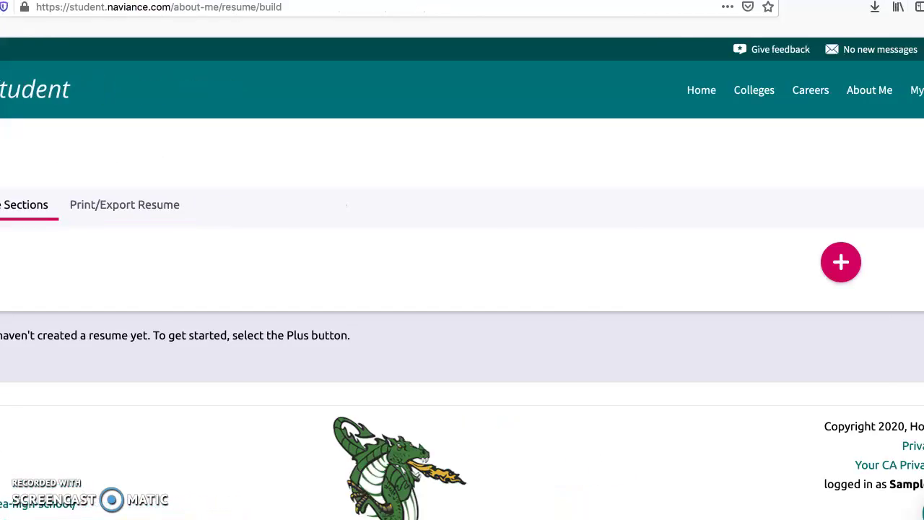
- View the section types that can be added to the resume and open the Print/Export Resume page
click(841, 263)
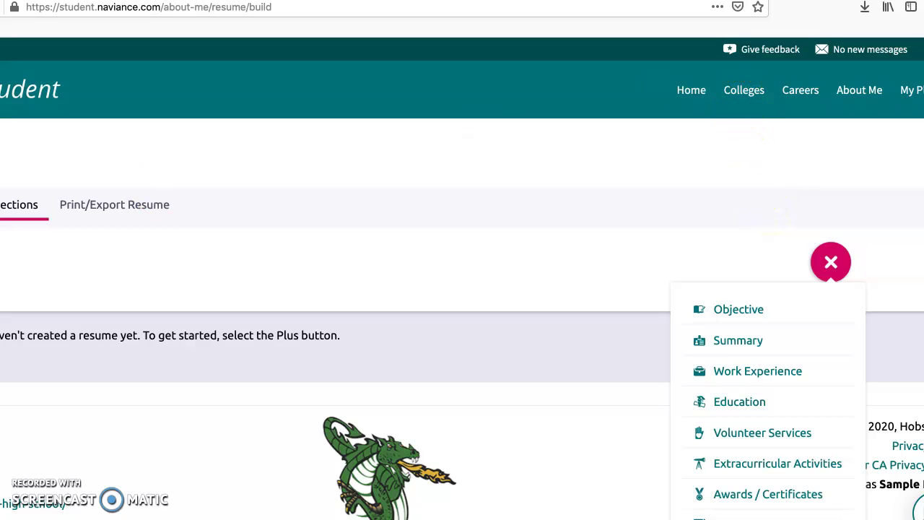
click(120, 207)
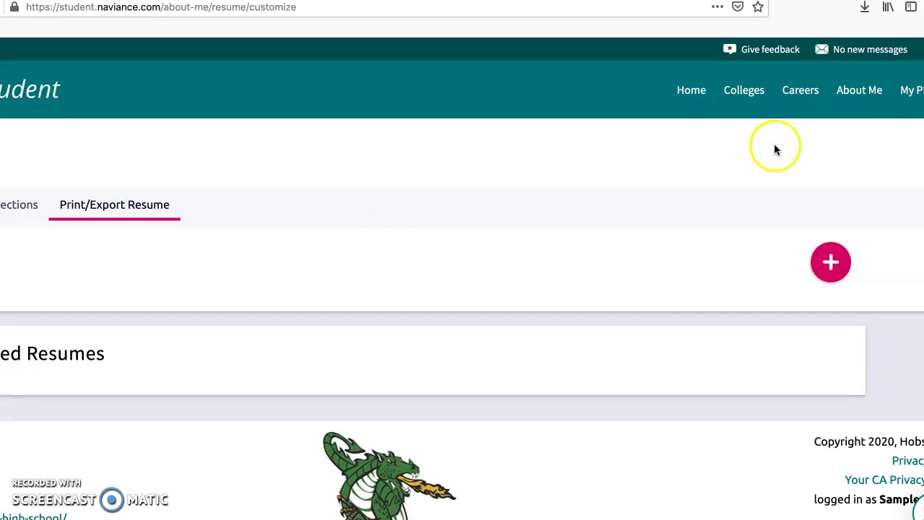
click(759, 108)
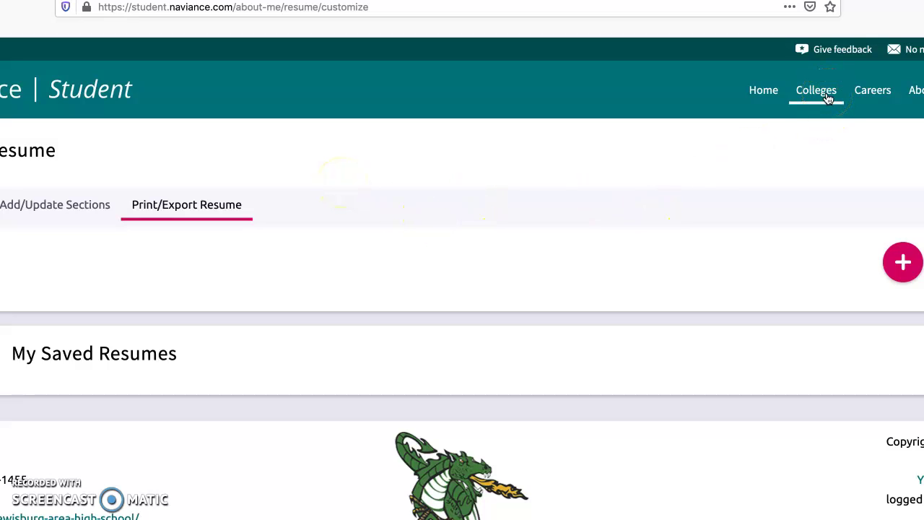
- Return to the home page, open Colleges I'm thinking about, and open the SuperMatch college search from there
click(766, 94)
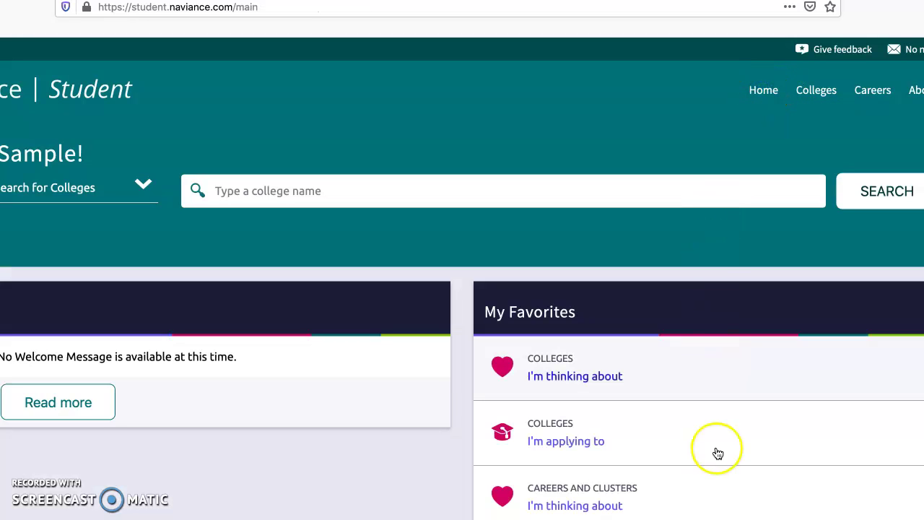
click(616, 397)
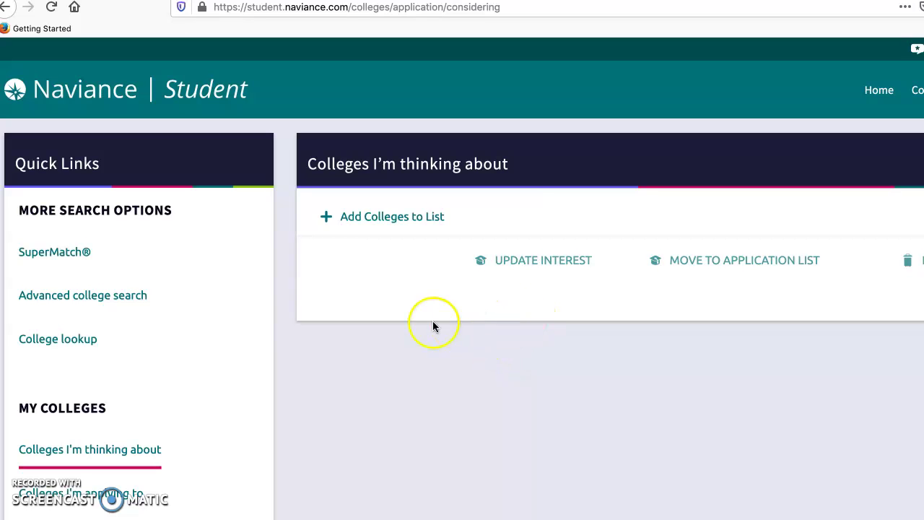
click(52, 254)
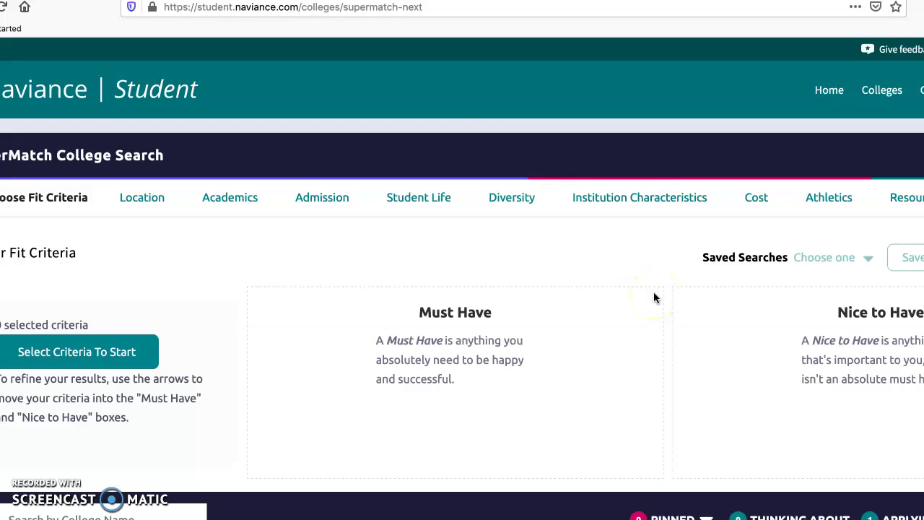
- Return to the Colleges I'm thinking about list and open the college lookup for adding colleges to it
click(880, 92)
click(867, 201)
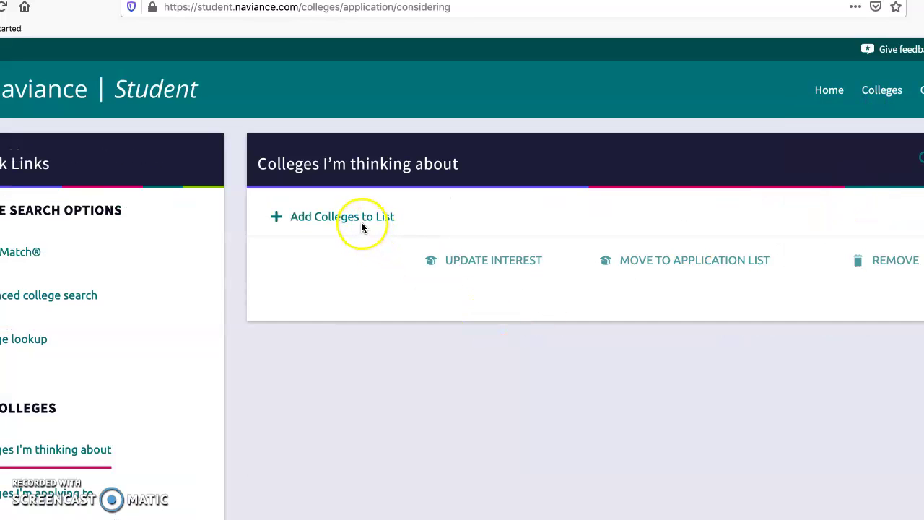
click(137, 268)
click(354, 228)
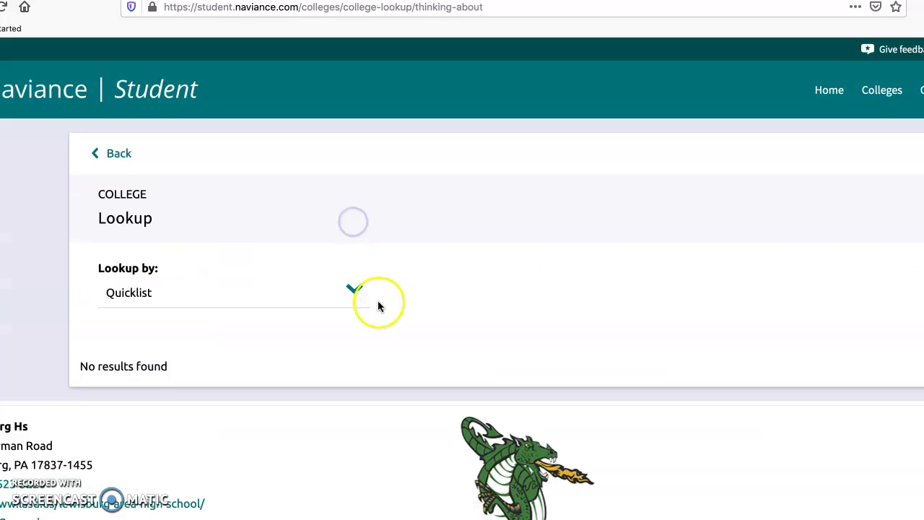
- Look up colleges by the keyword "bloomsburg university"
click(357, 289)
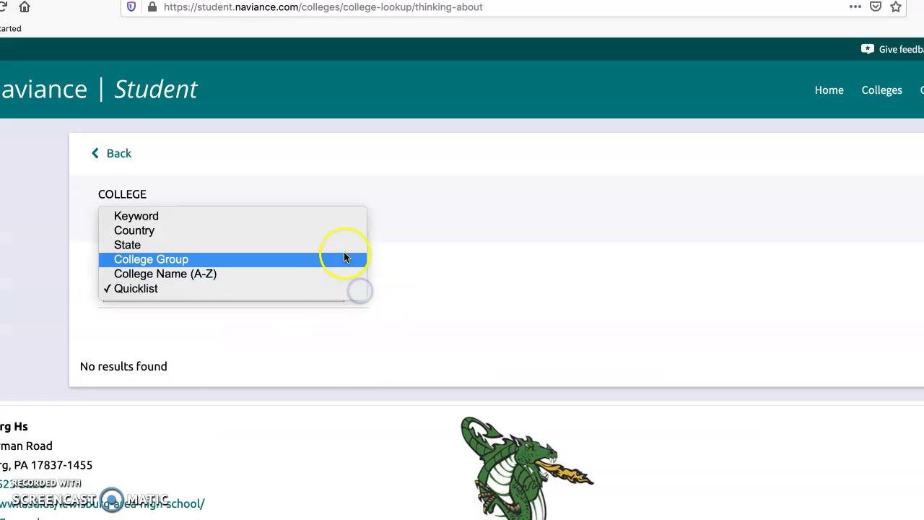
click(341, 227)
click(204, 371)
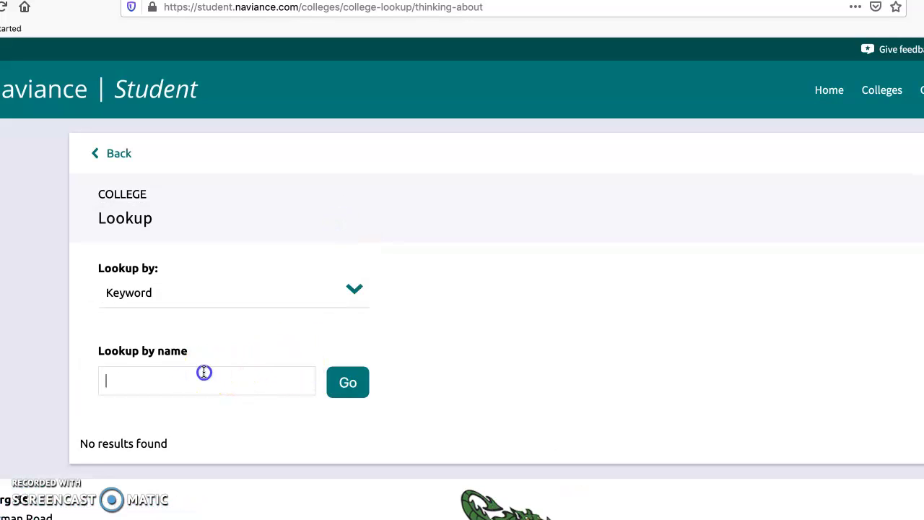
text(bloomsburg university)
click(347, 382)
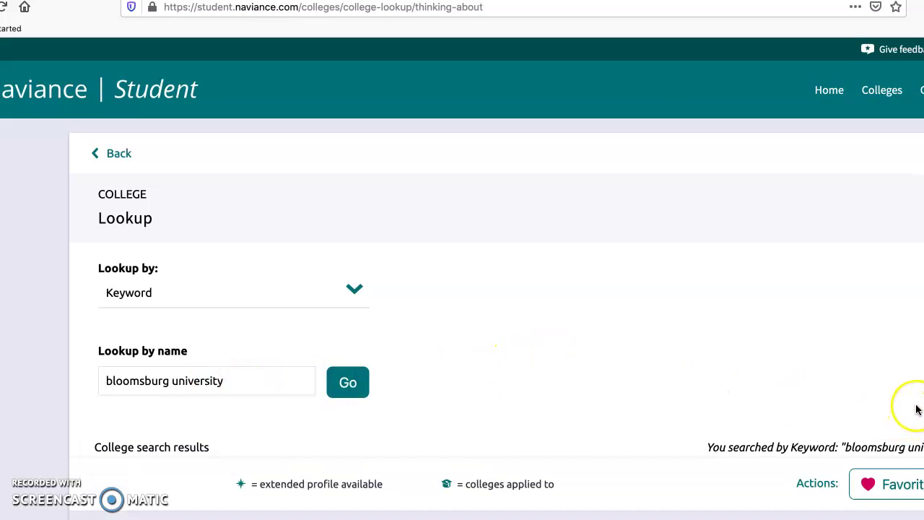
- Mark Bloomsburg University of Pennsylvania as a favorite and open the Colleges I'm thinking about list
scroll(915, 408, down, 5)
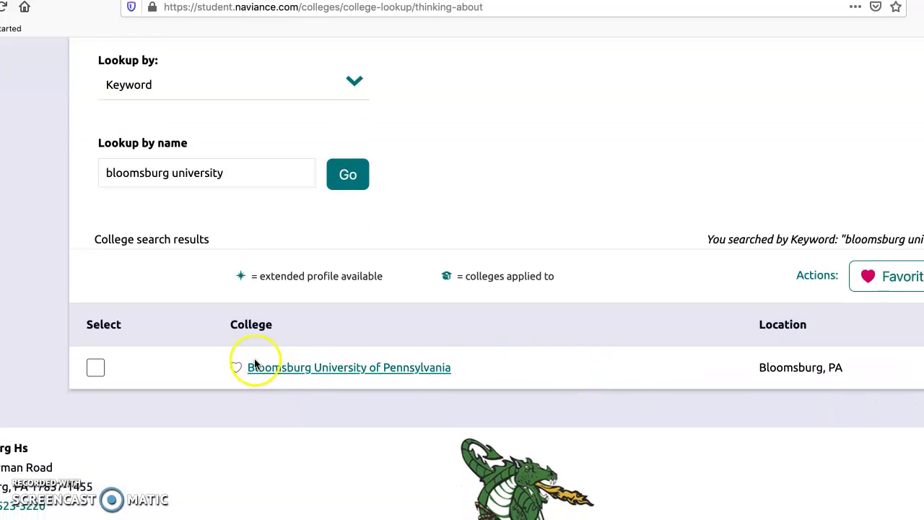
click(236, 368)
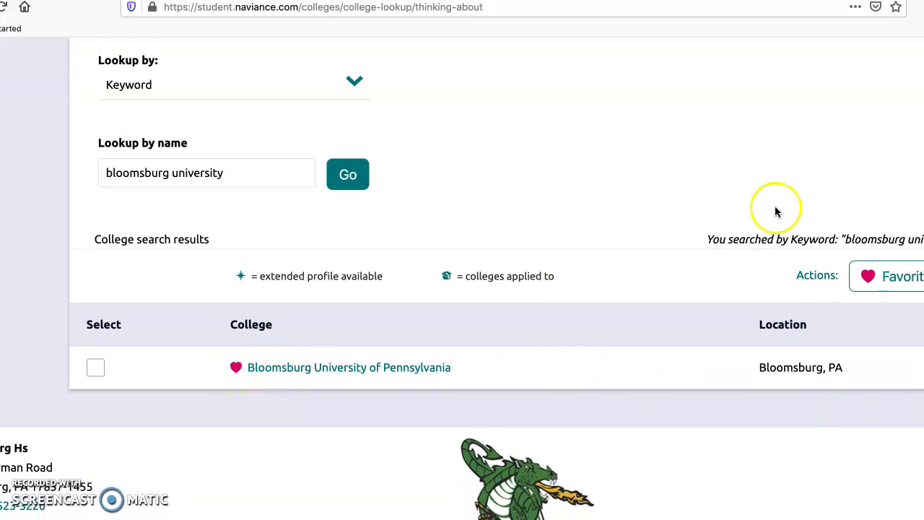
scroll(789, 209, up, 5)
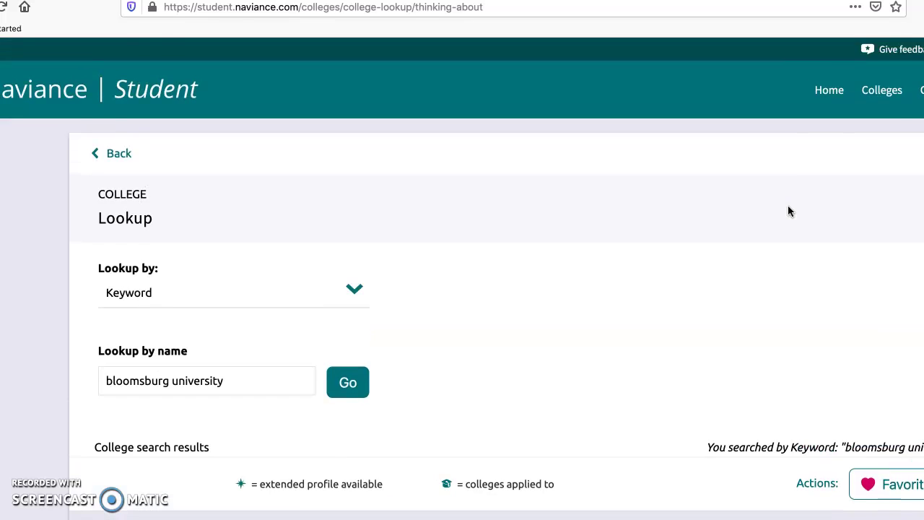
click(874, 88)
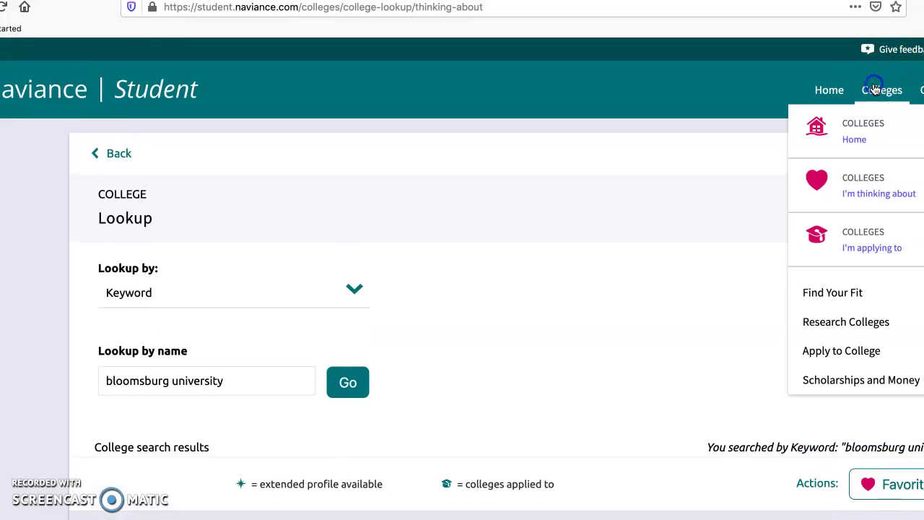
click(862, 205)
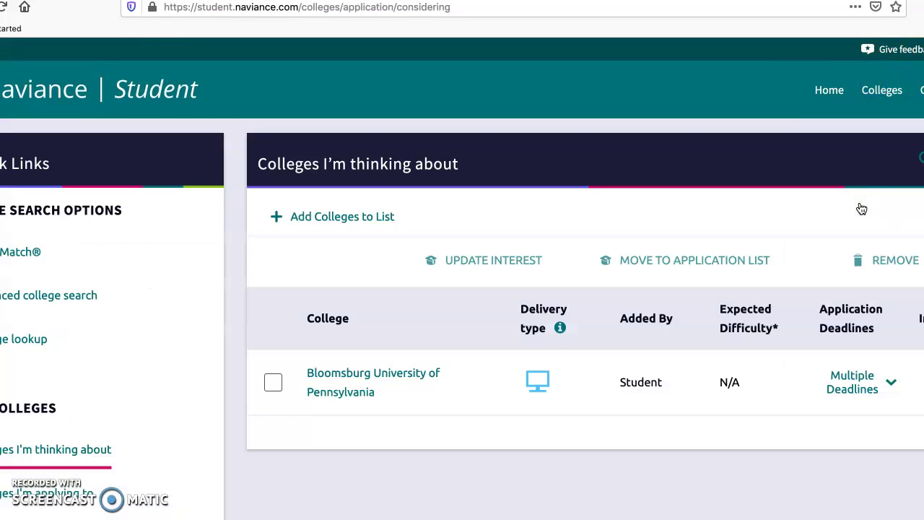
- Open the college lookup from the Colleges I'm thinking about list and look up colleges by the keyword "penn state"
click(331, 218)
click(354, 285)
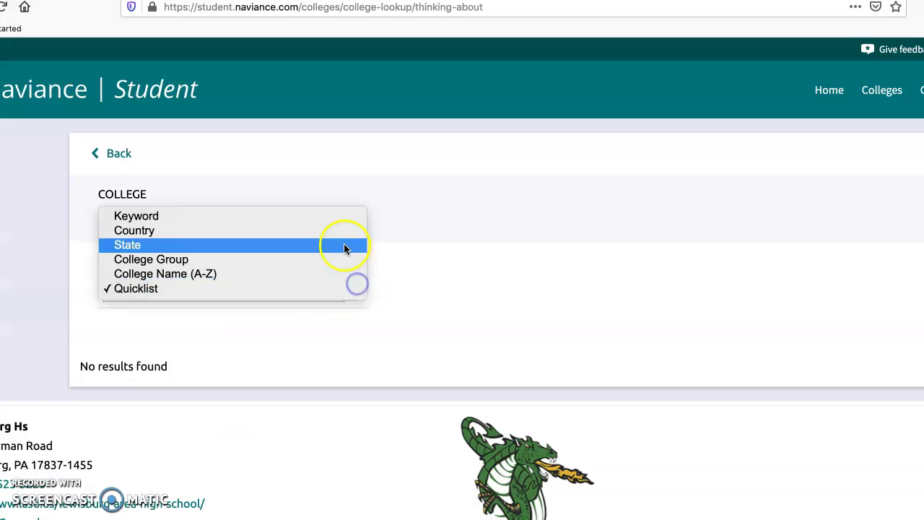
click(340, 215)
click(181, 380)
text(penns)
key(BackSpace)
text(state)
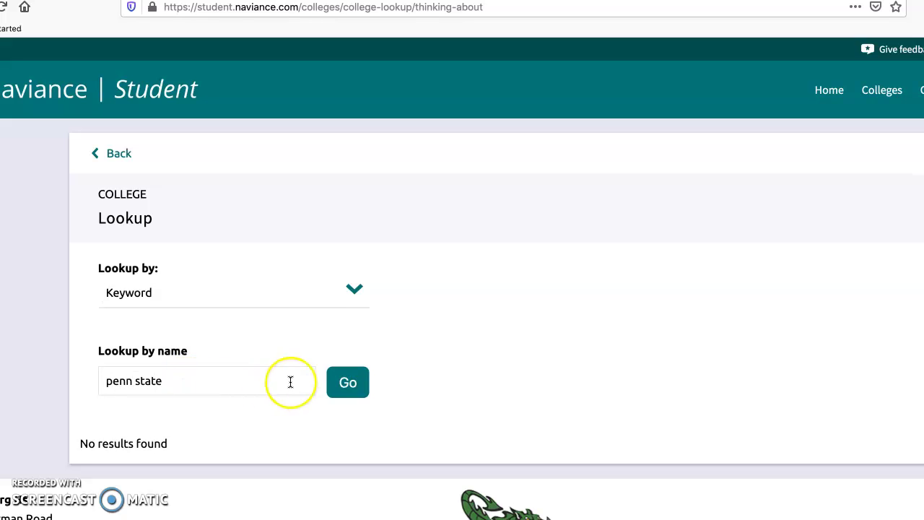
click(358, 397)
click(355, 388)
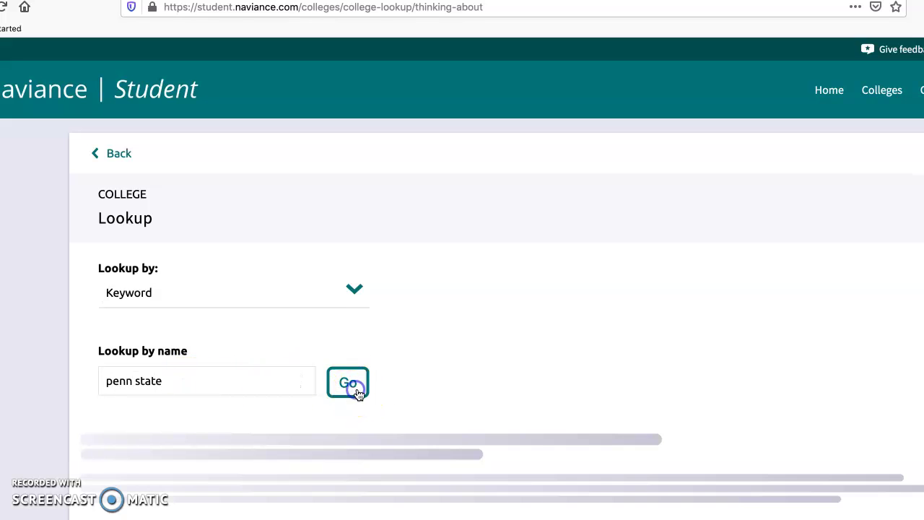
right_click(808, 344)
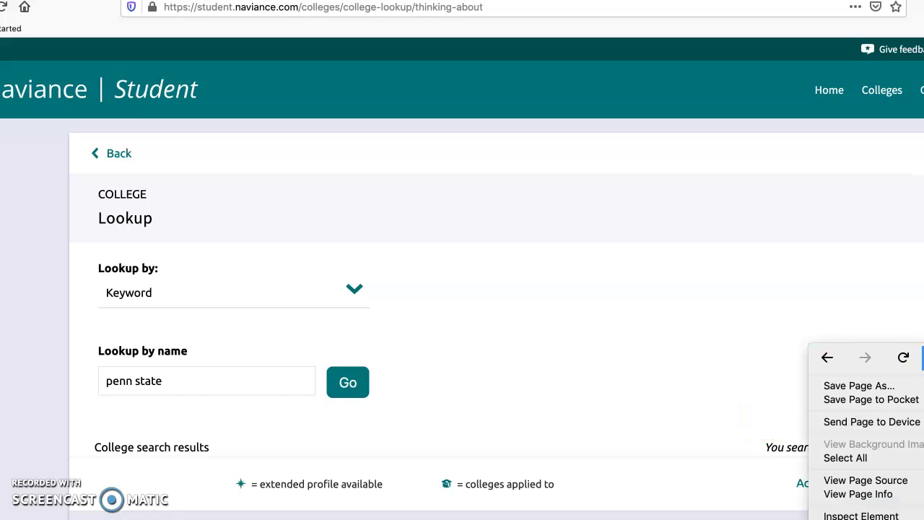
key(Escape)
- Mark Pennsylvania State University-Penn State Altoona as a favorite and open the Colleges I'm thinking about list
scroll(462, 289, down, 10)
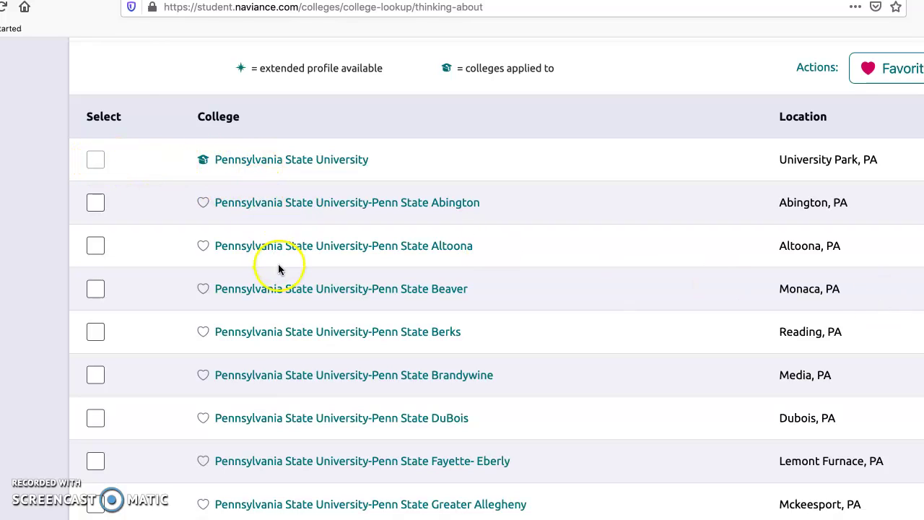
click(203, 247)
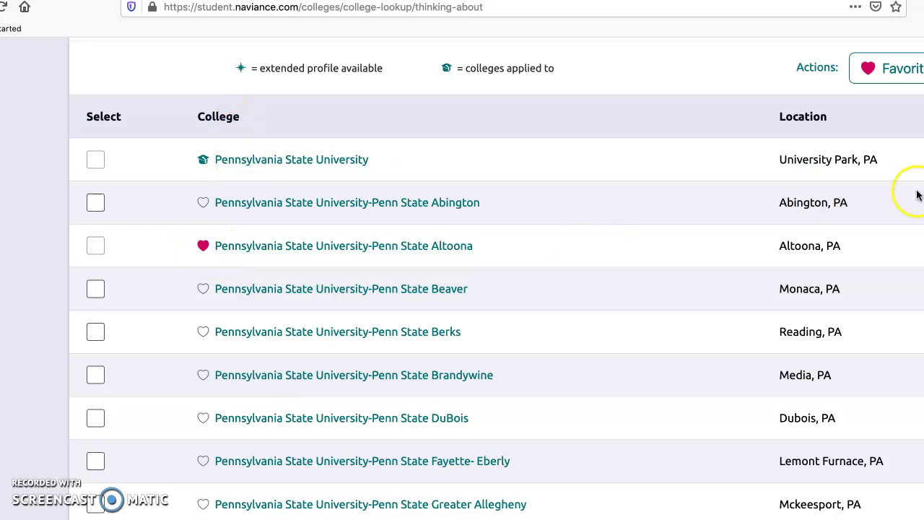
scroll(692, 56, up, 3)
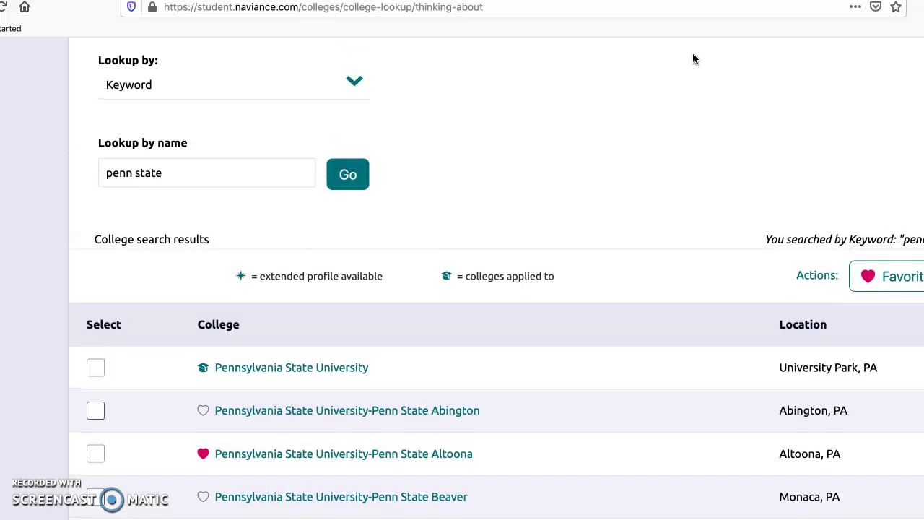
scroll(693, 58, up, 3)
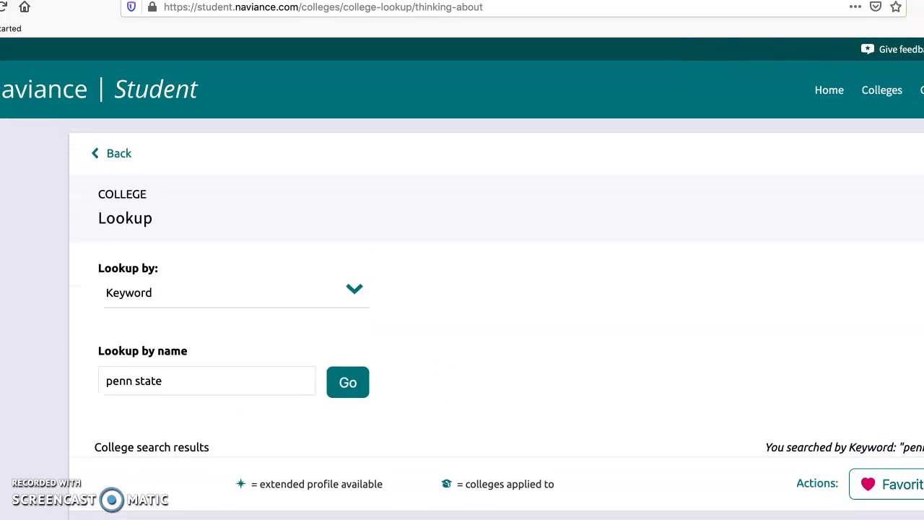
click(881, 90)
click(864, 203)
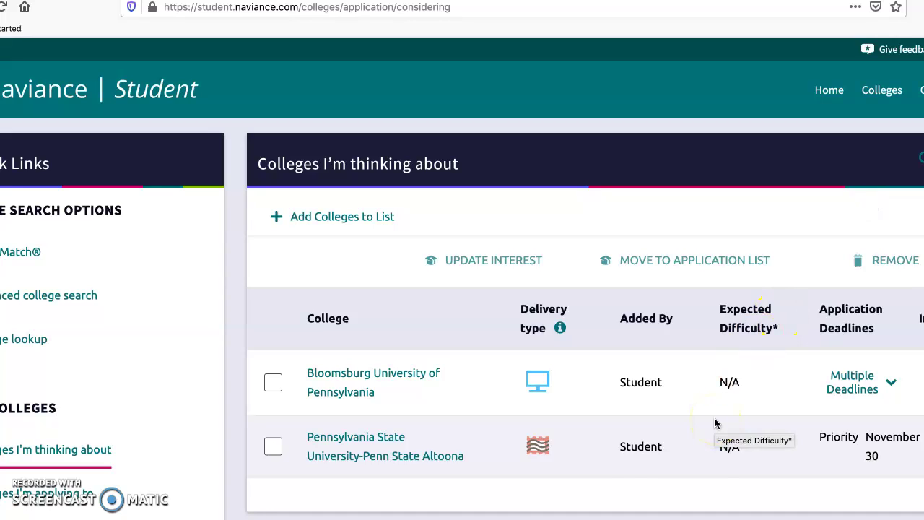
click(623, 473)
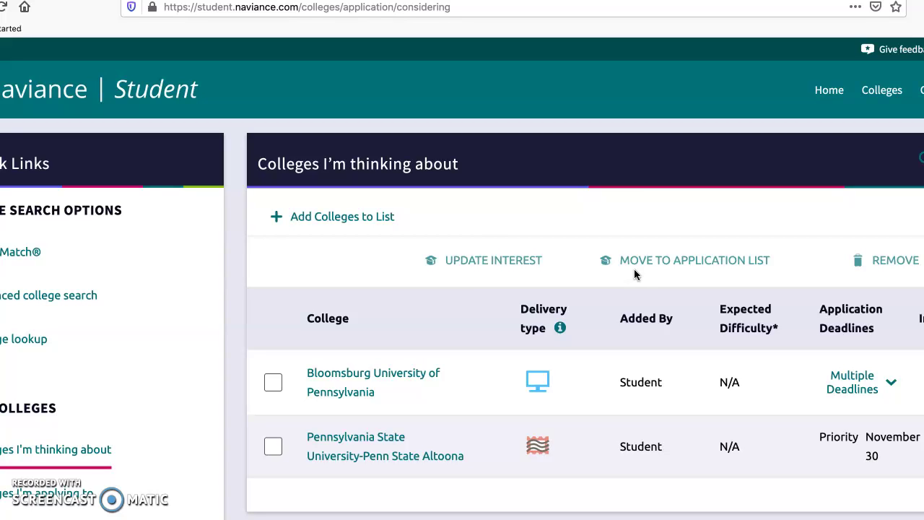
click(608, 219)
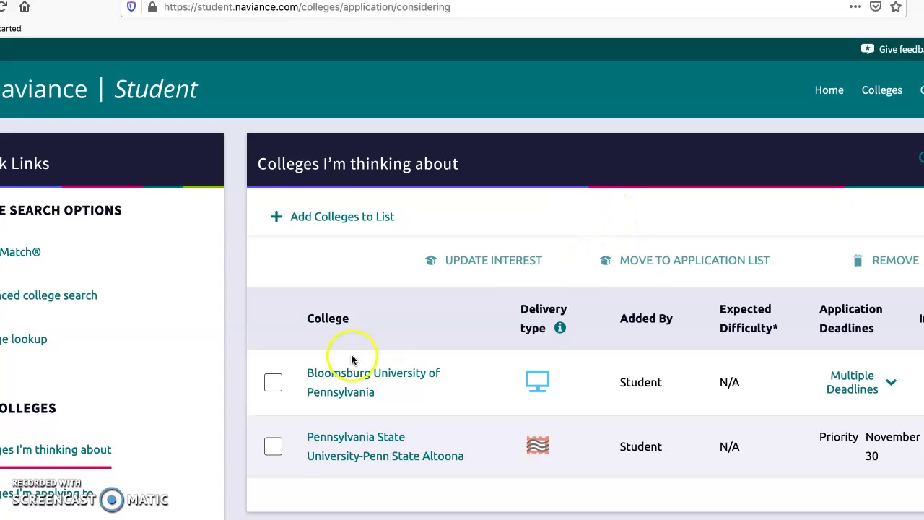
- Start moving Bloomsburg University of Pennsylvania to the application list and set its preferred deadline to Early Decision November 15
click(272, 385)
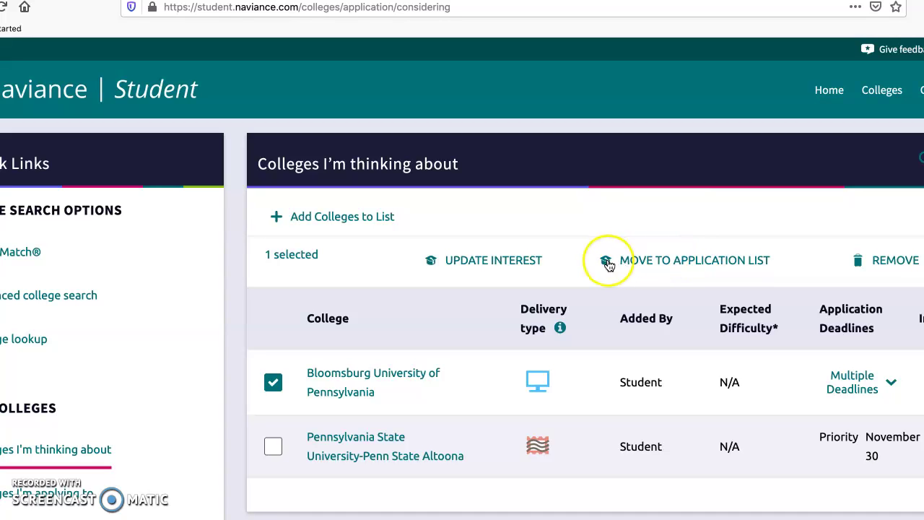
click(653, 261)
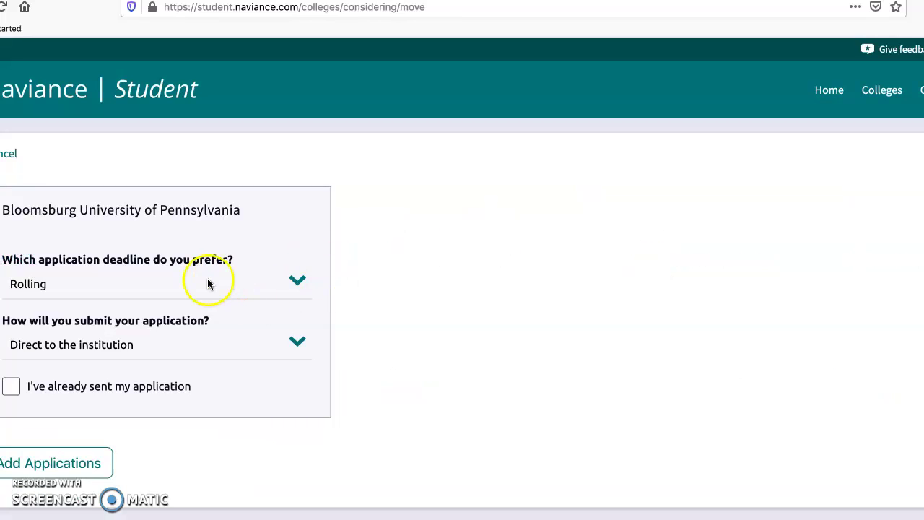
click(297, 281)
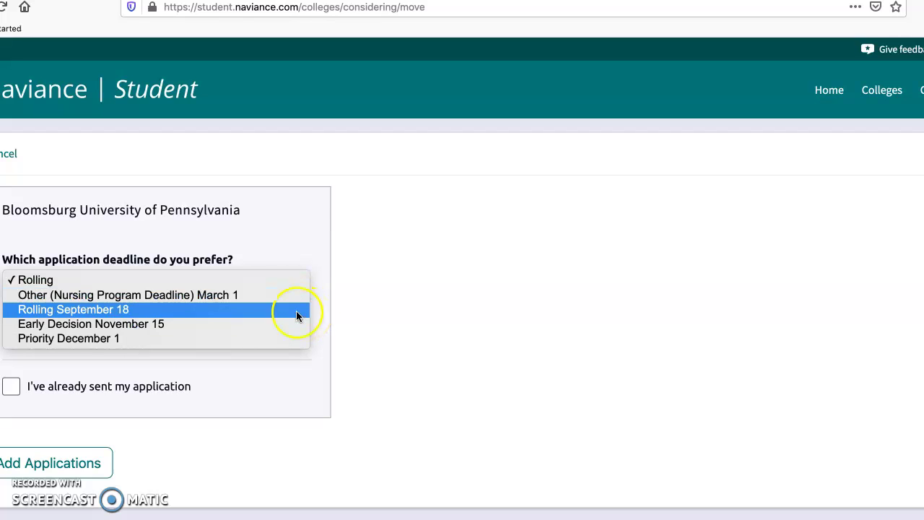
click(203, 325)
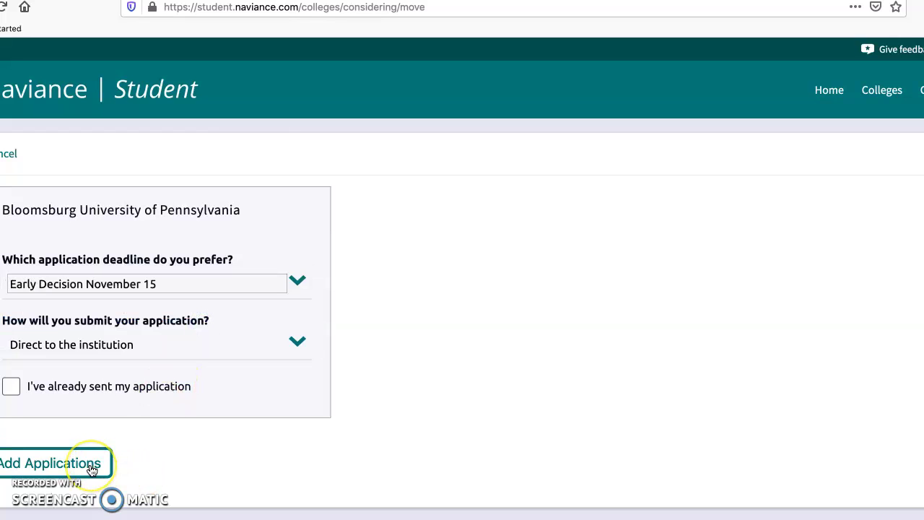
- Change Bloomsburg University's preferred application deadline to Rolling and add the application
click(80, 284)
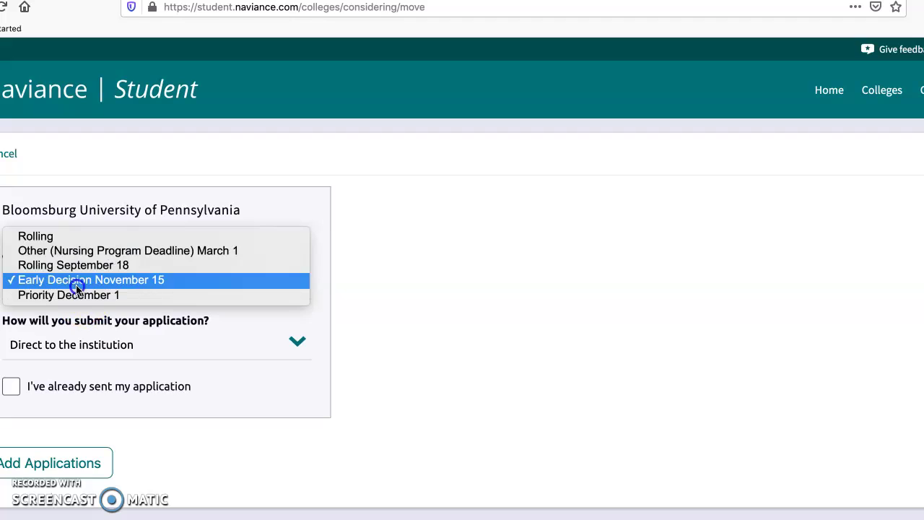
click(72, 236)
click(66, 470)
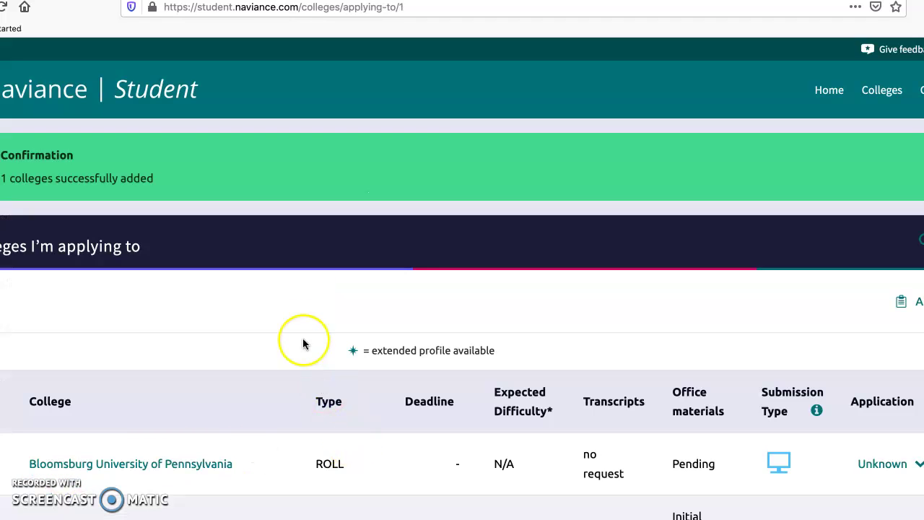
- Review the Colleges I'm applying to list and return to the Naviance Student home page
scroll(306, 307, down, 4)
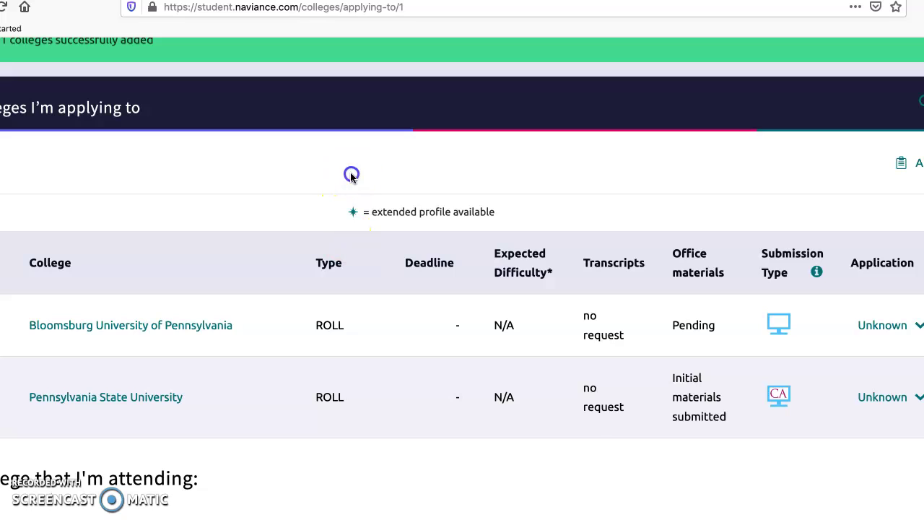
scroll(352, 177, up, 1)
scroll(351, 177, up, 1)
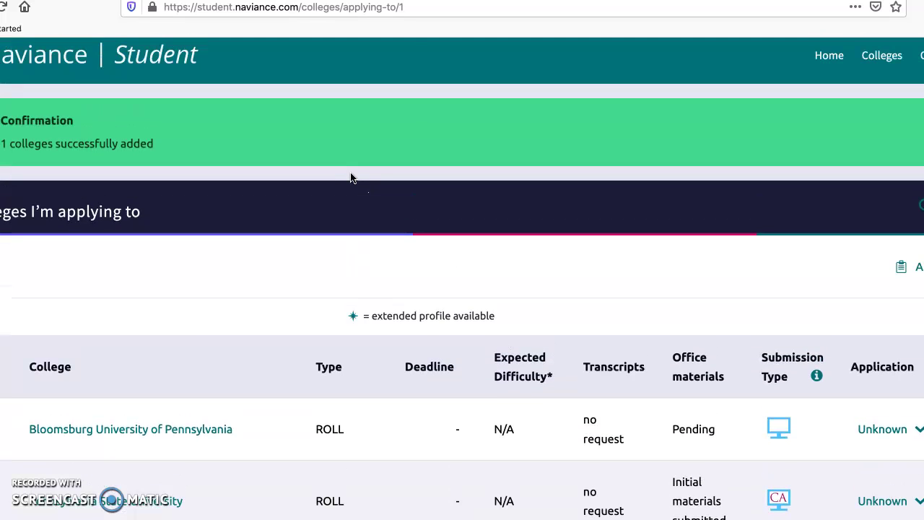
click(422, 180)
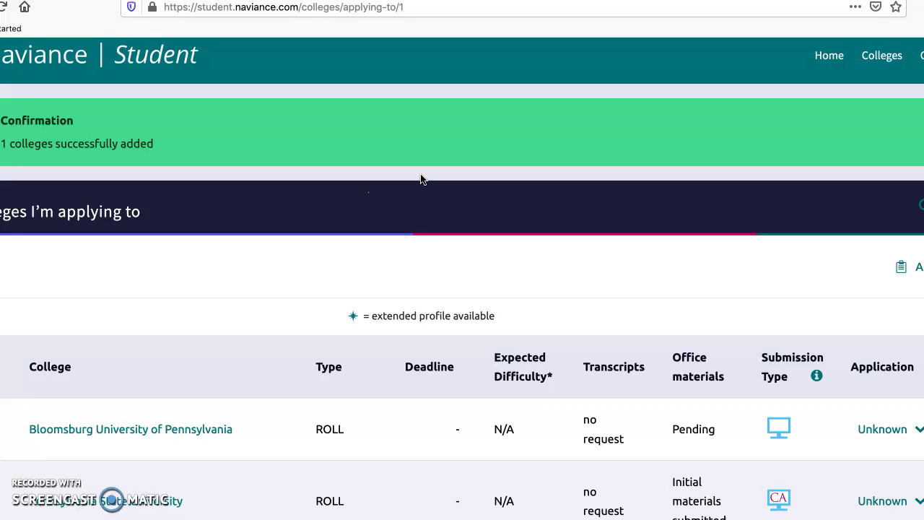
click(91, 29)
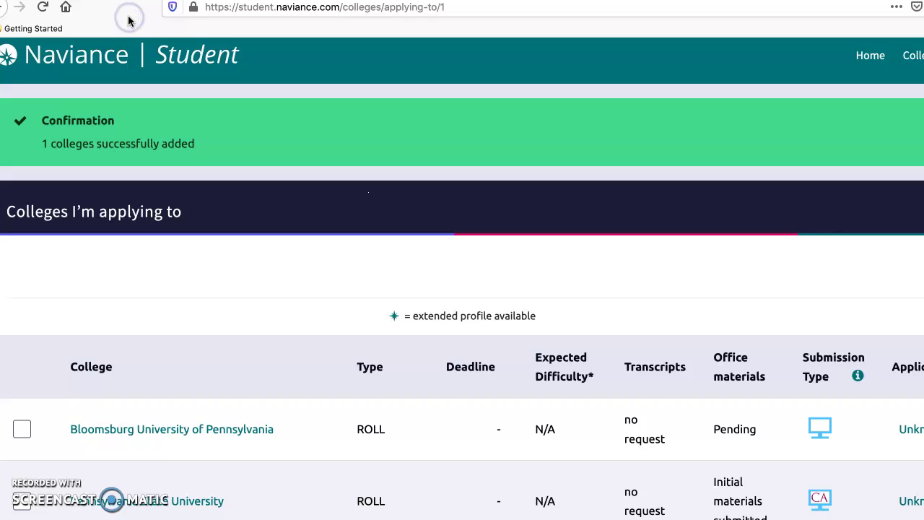
click(79, 57)
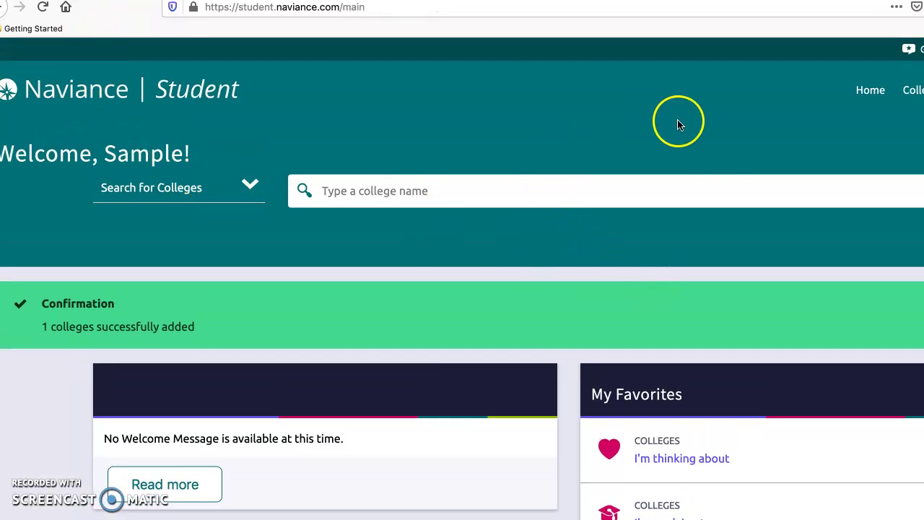